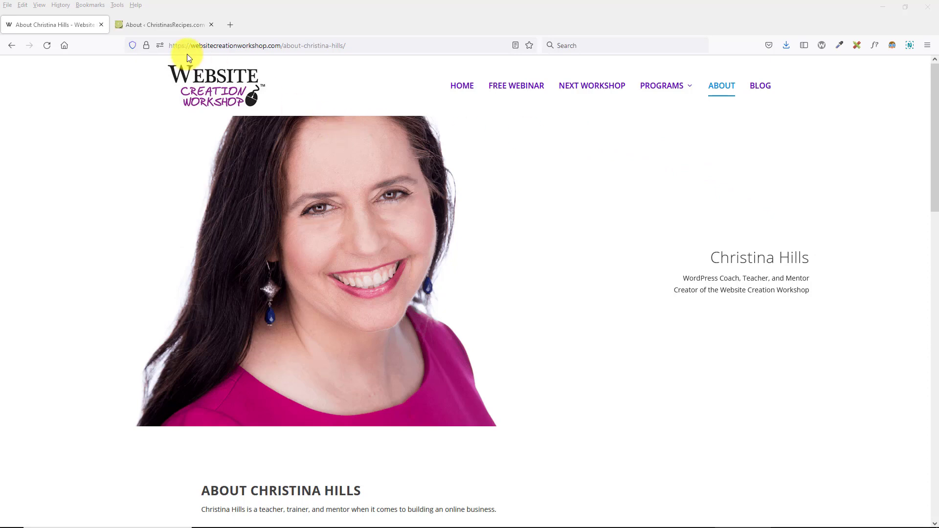
- Bring up the ChristinasRecipes.com tab showing the WordPress 5.8 About page
click(171, 25)
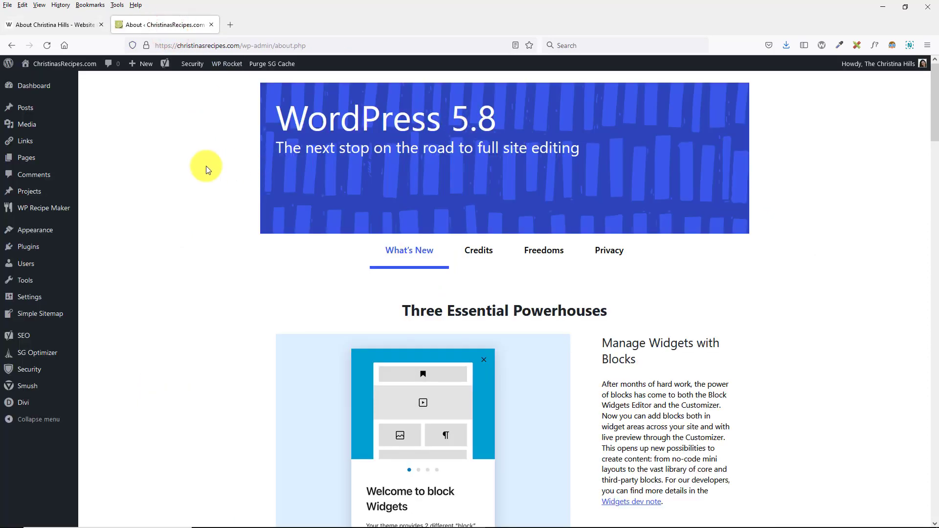
- Open Media > Library in grid view and use Load more twice to load items beyond the first 40 of 260
mouse_move(63, 129)
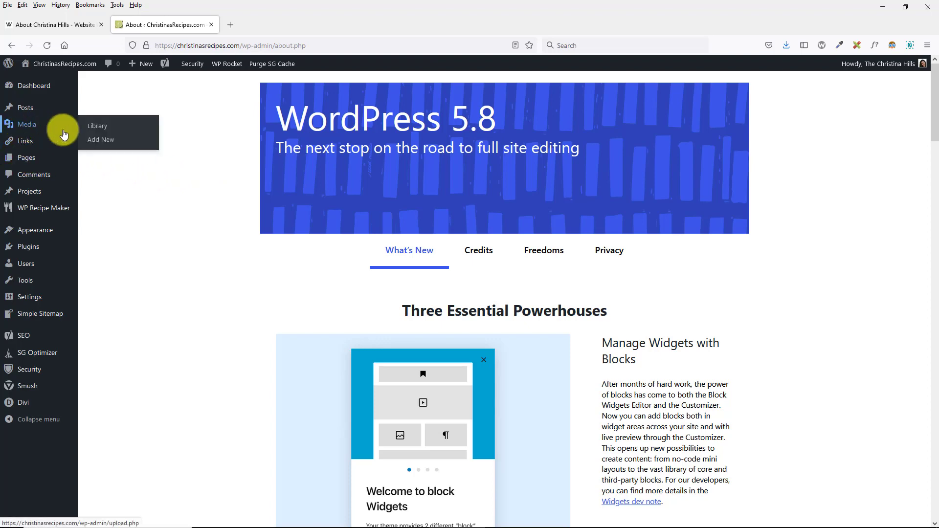
click(93, 132)
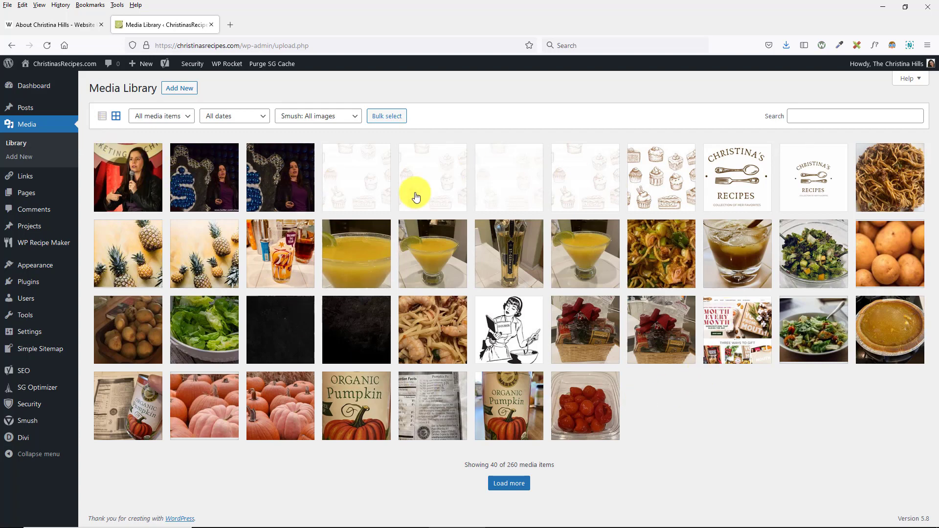
click(509, 485)
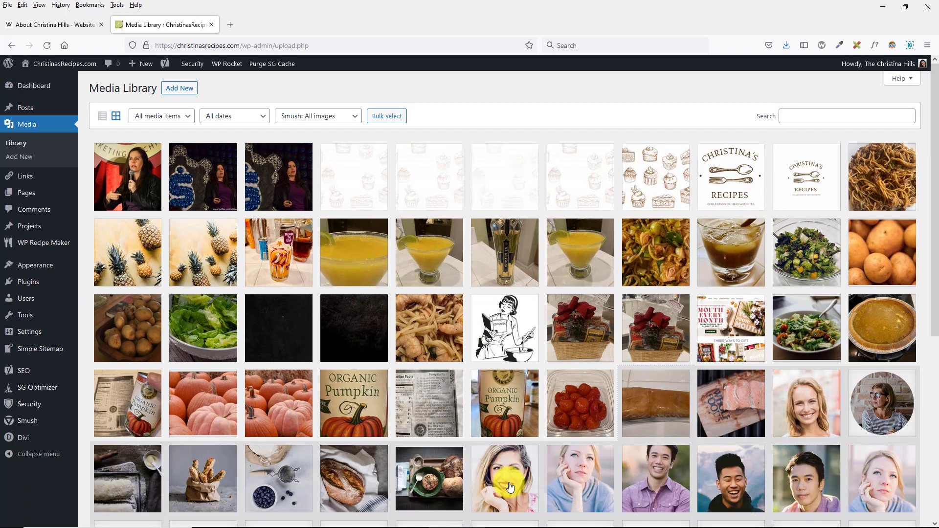
scroll(506, 441, down, 6)
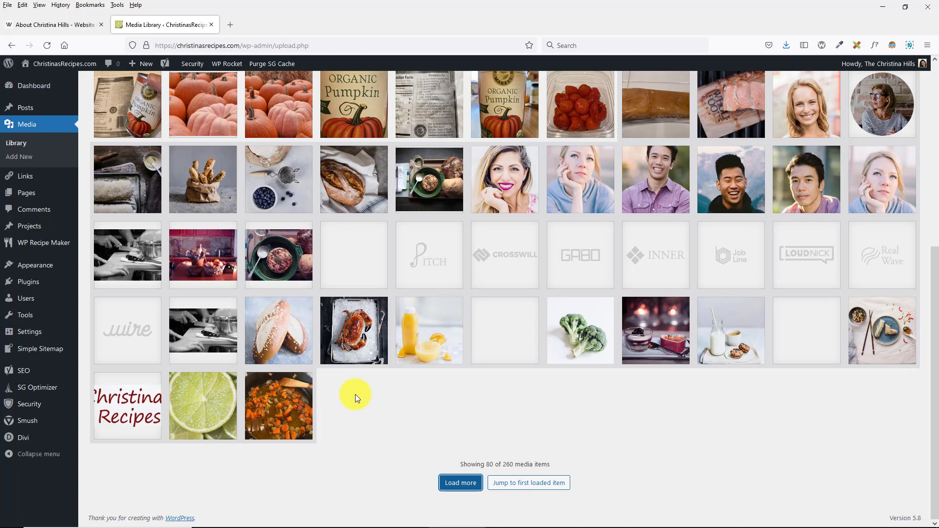
click(453, 483)
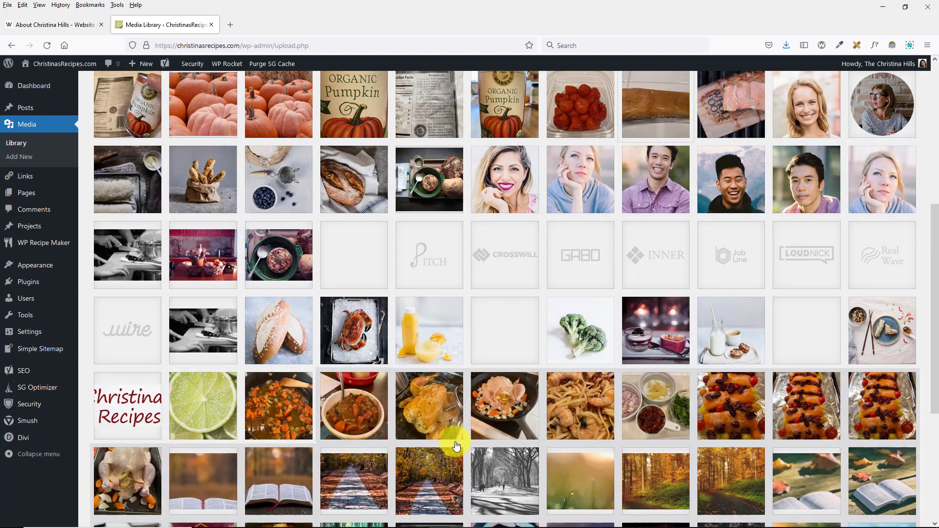
scroll(455, 446, down, 4)
scroll(780, 492, up, 10)
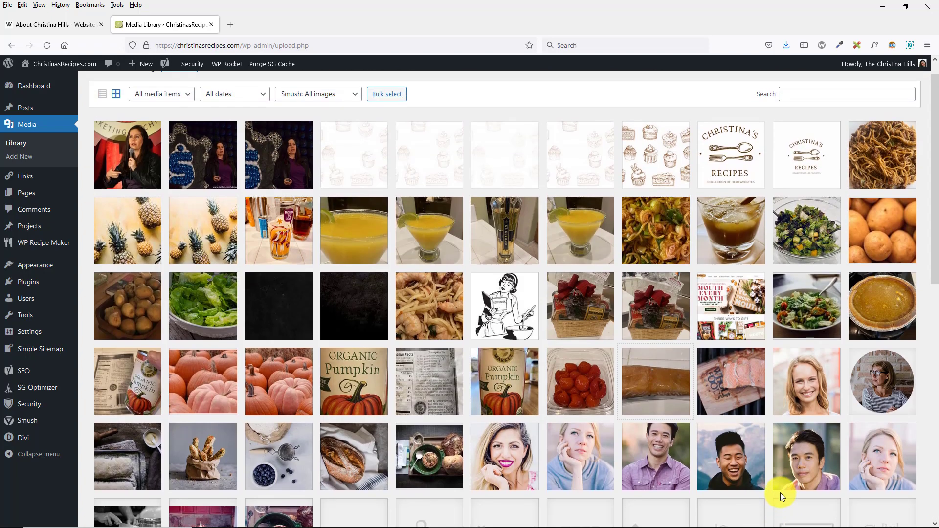
scroll(780, 492, up, 1)
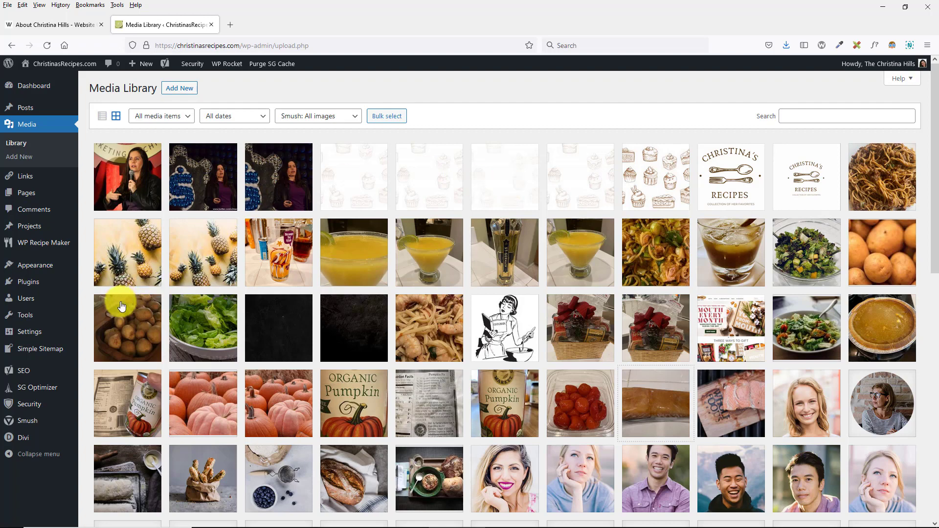
- Activate Enhanced Media Library on the Installed Plugins page, making 19 plugins active
mouse_move(35, 286)
click(94, 284)
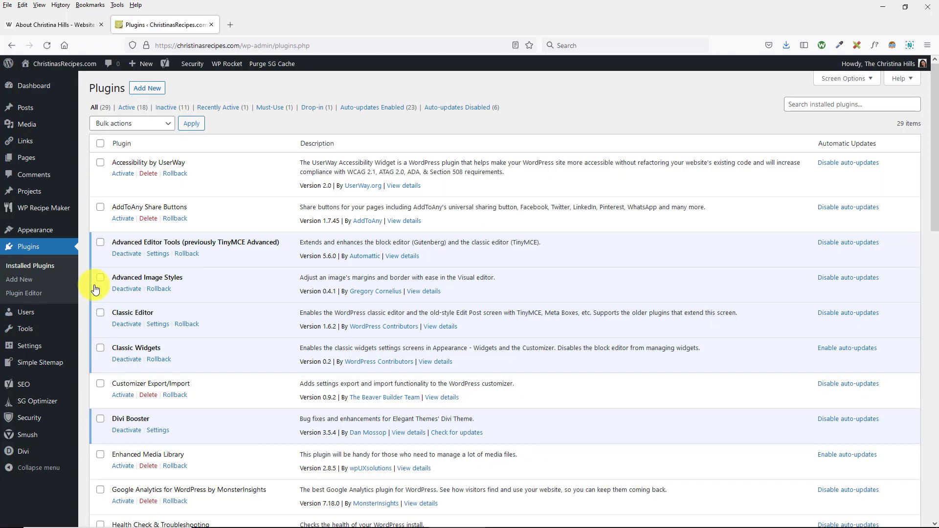
scroll(93, 285, down, 3)
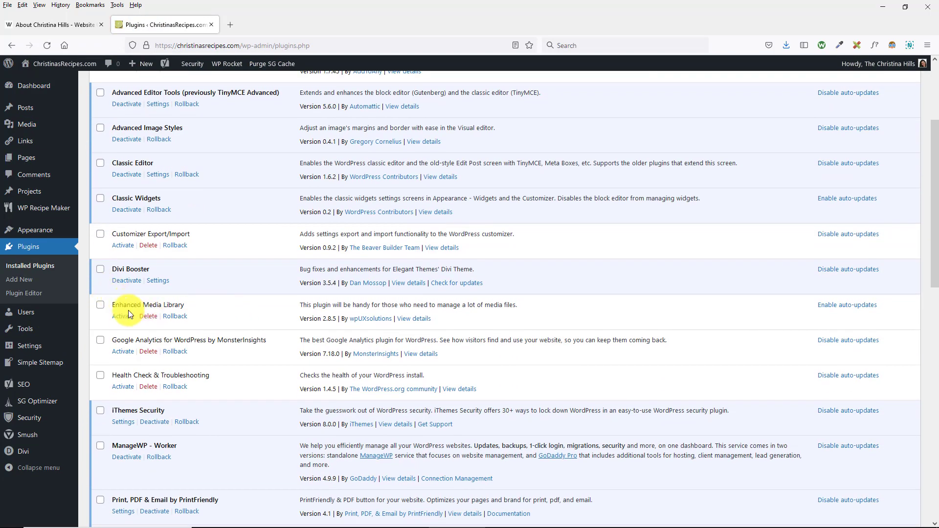
click(124, 318)
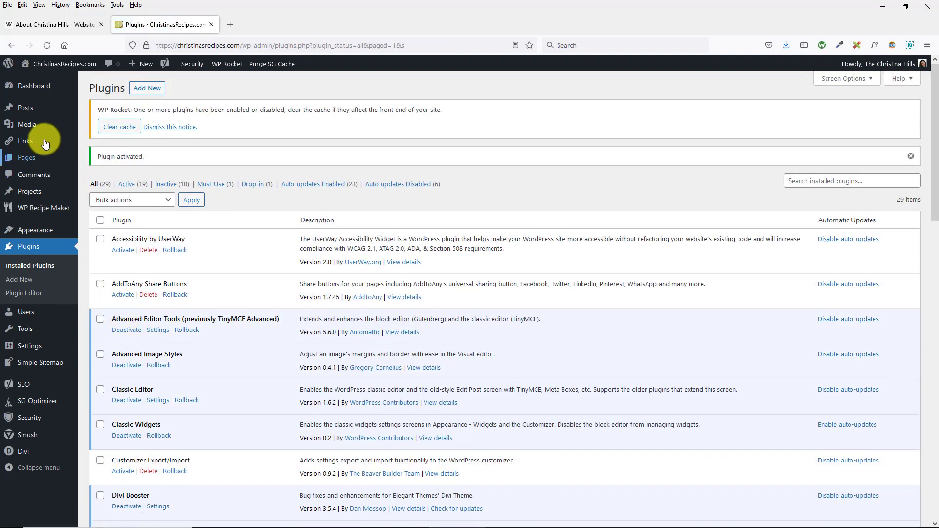
mouse_move(35, 128)
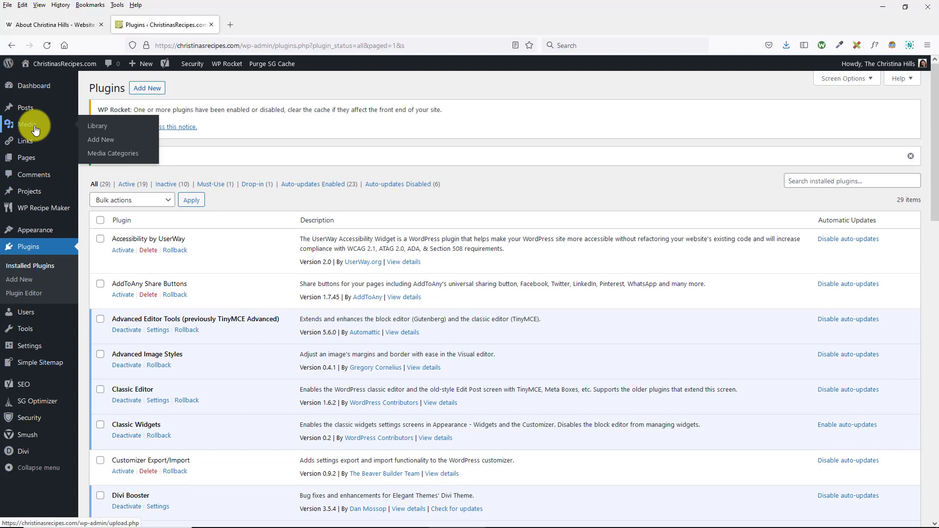
- Reopen the Media Library with the plugin active and switch to list view with its Media Categories column
click(100, 129)
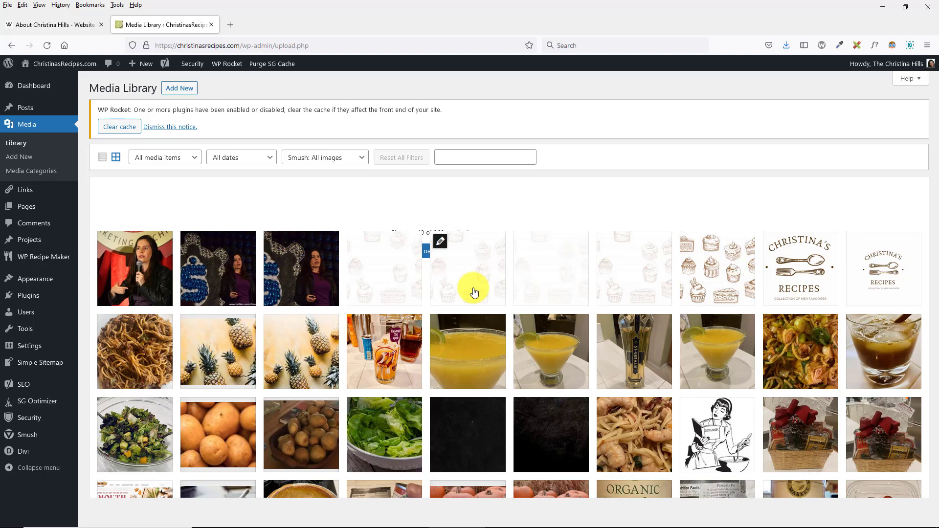
click(7, 64)
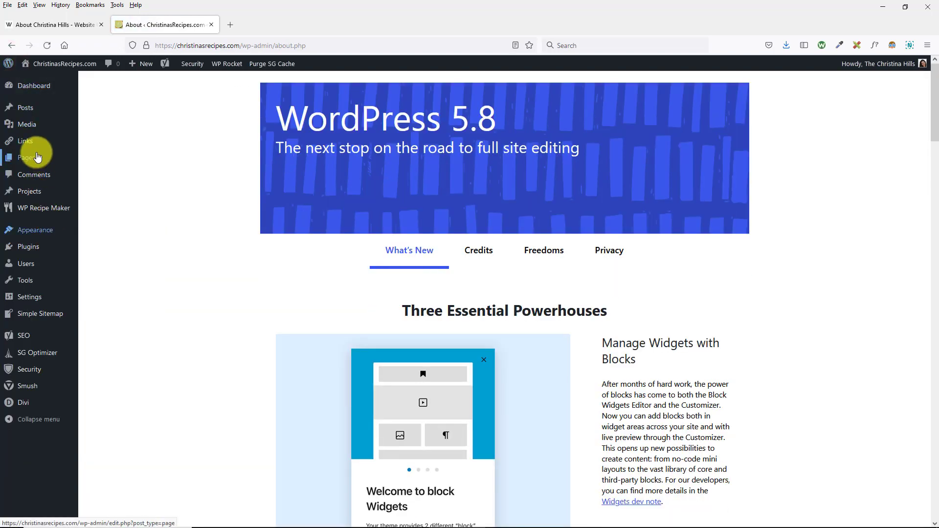
mouse_move(36, 131)
click(94, 129)
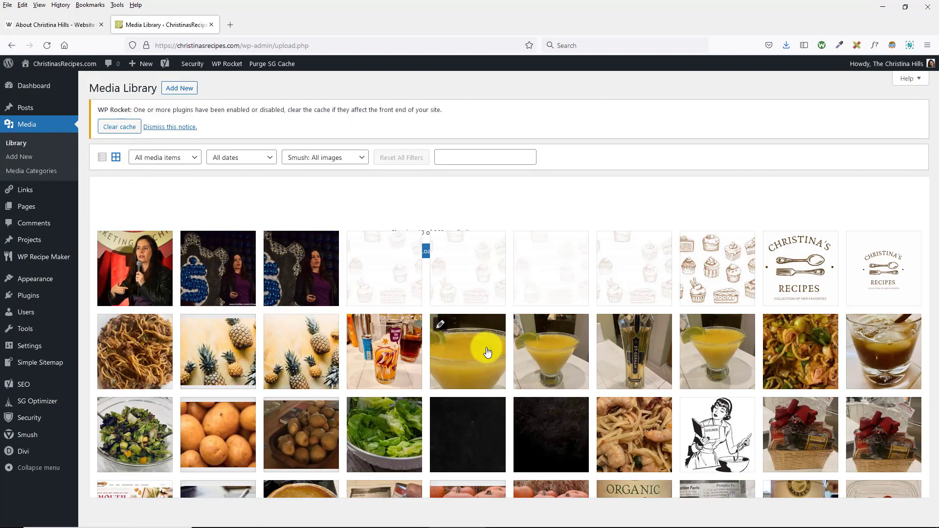
click(101, 158)
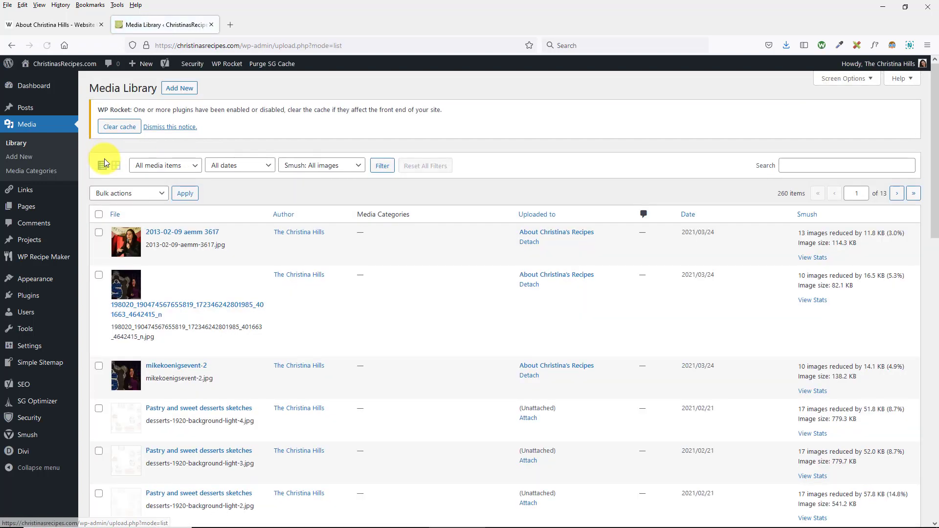
scroll(213, 332, down, 5)
scroll(213, 331, down, 9)
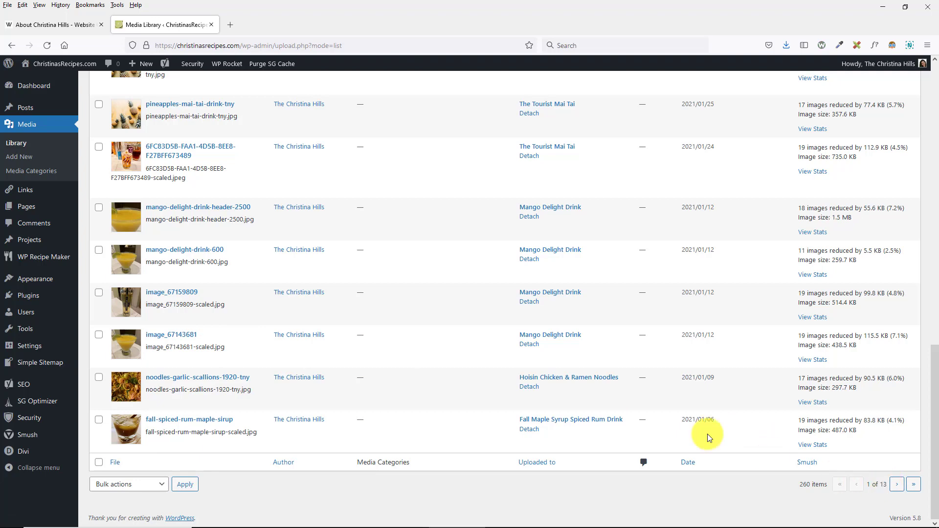
scroll(542, 349, up, 15)
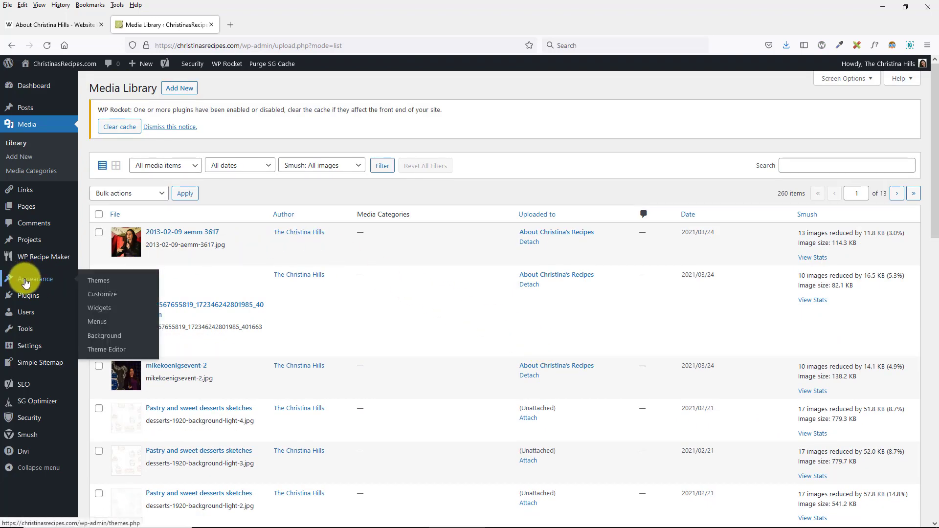
- Deactivate Enhanced Media Library from Installed Plugins, leaving 18 active and 11 inactive
click(33, 296)
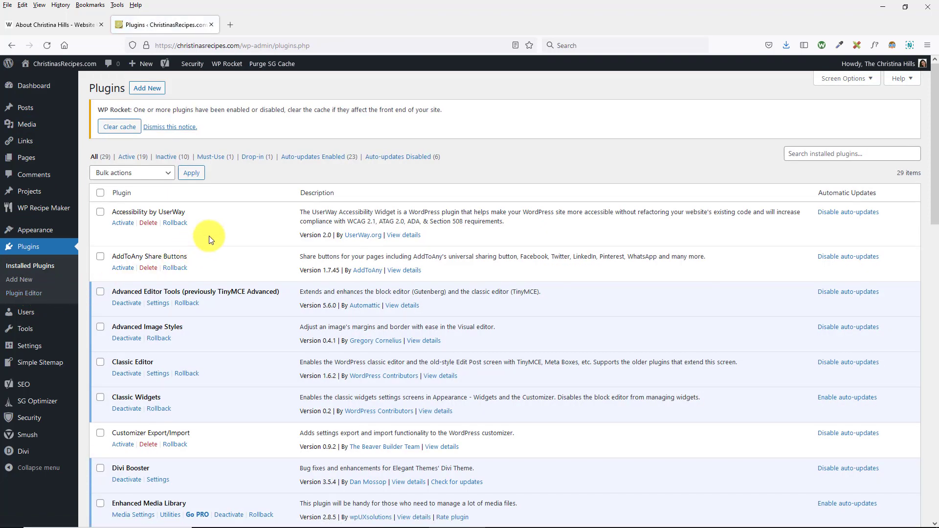
scroll(209, 236, down, 4)
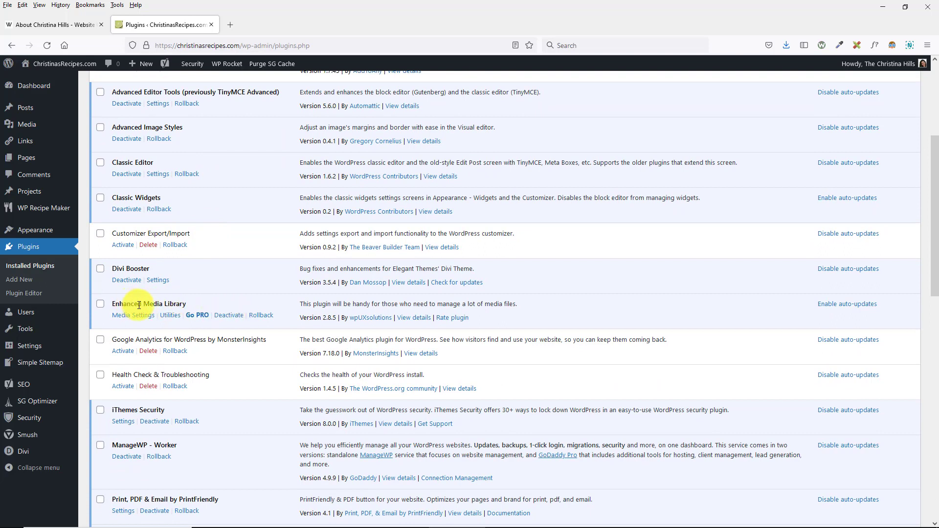
click(225, 316)
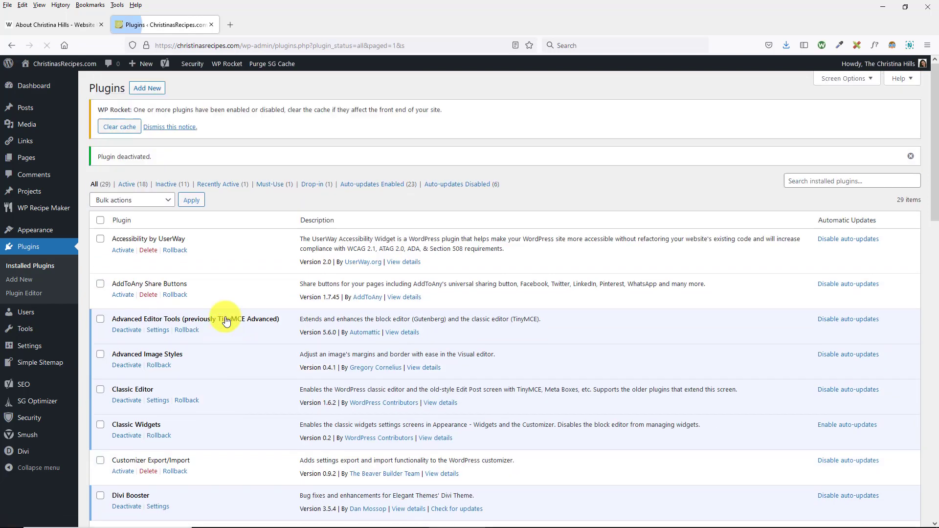
- Open the Media Library and switch it back to grid view
mouse_move(22, 126)
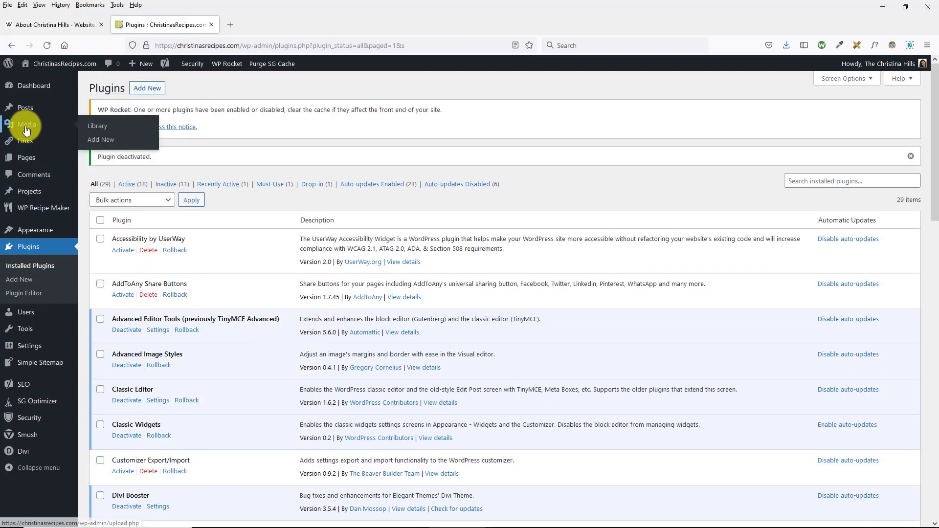
click(96, 128)
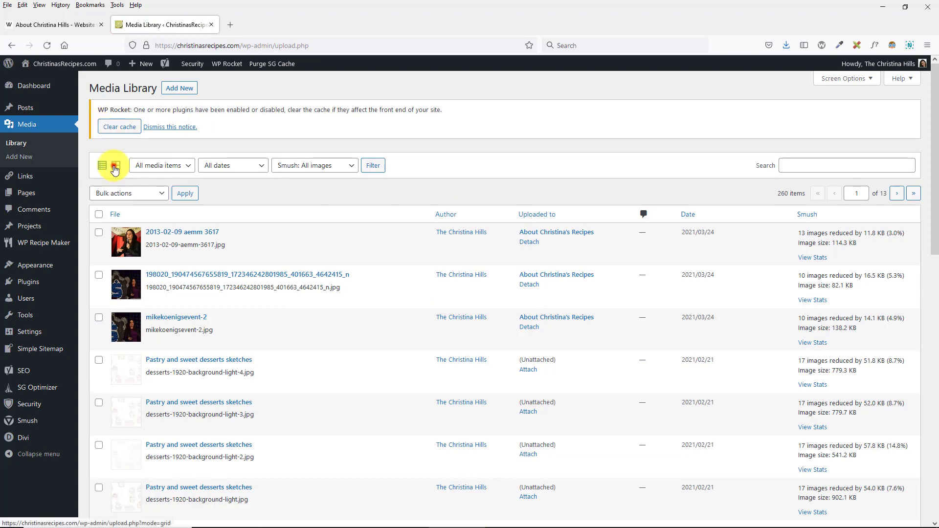
click(116, 167)
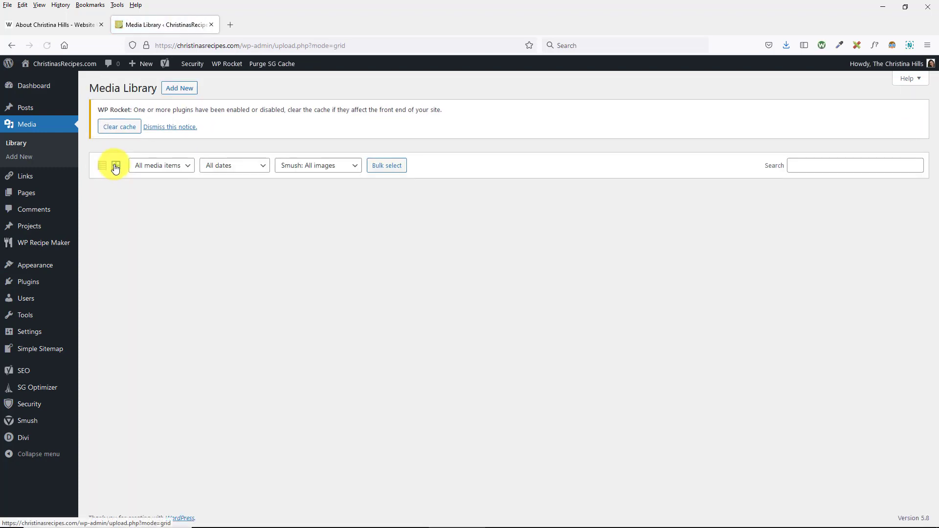
scroll(335, 318, down, 2)
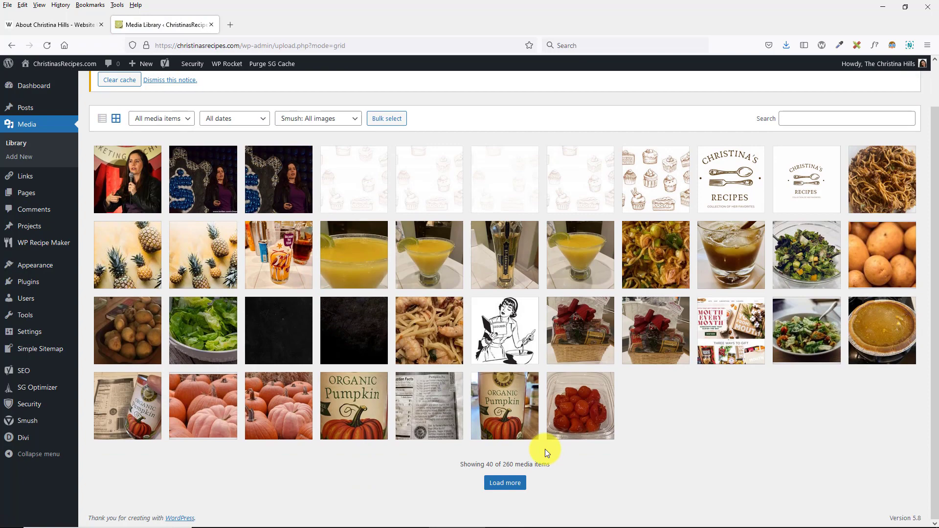
scroll(673, 444, up, 2)
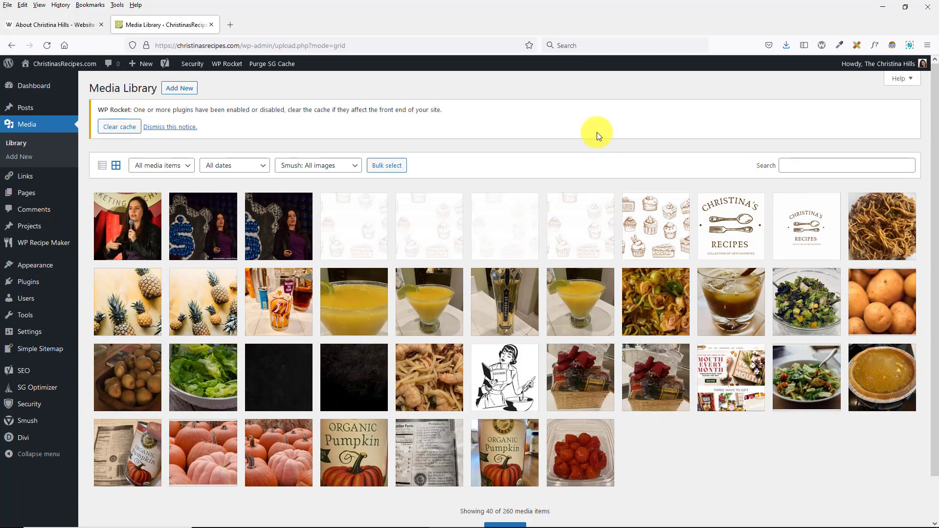
- Clear the WP Rocket cache, then toggle list and grid view to refresh the 40 of 260 grid
click(118, 126)
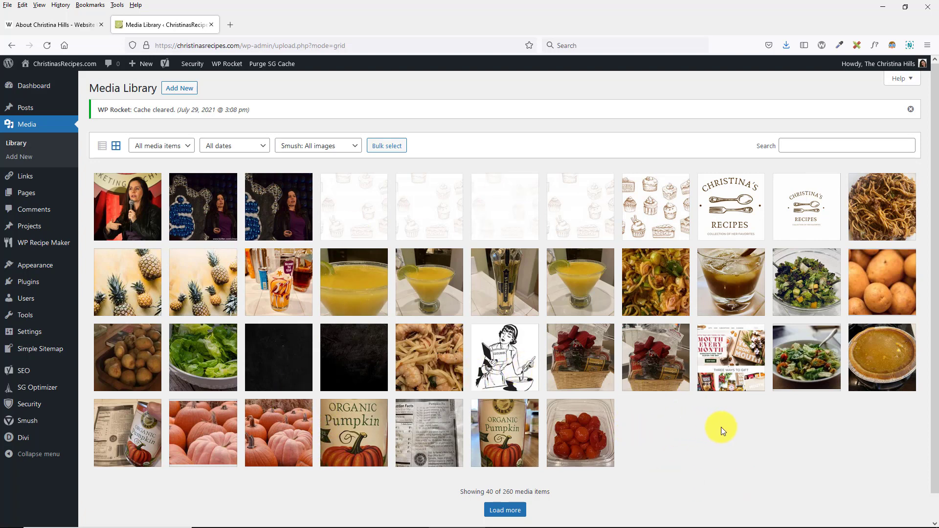
scroll(519, 337, down, 1)
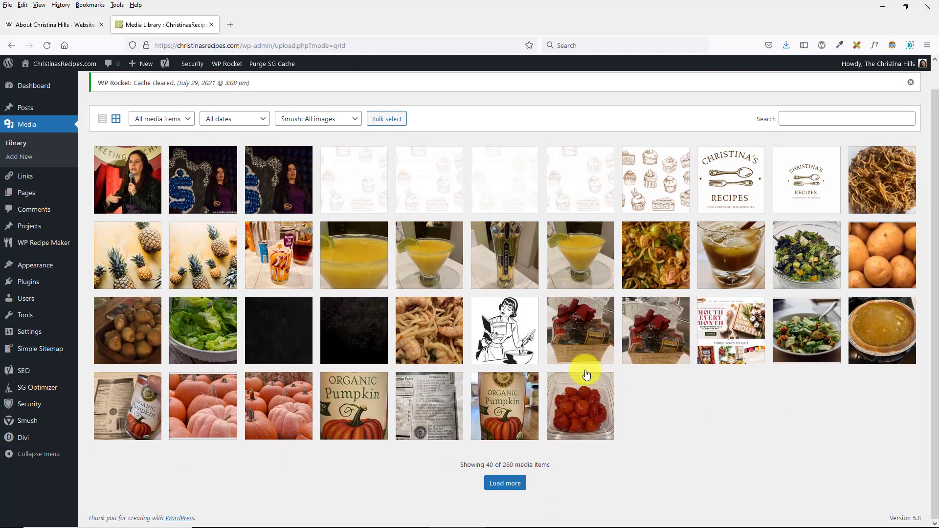
click(103, 120)
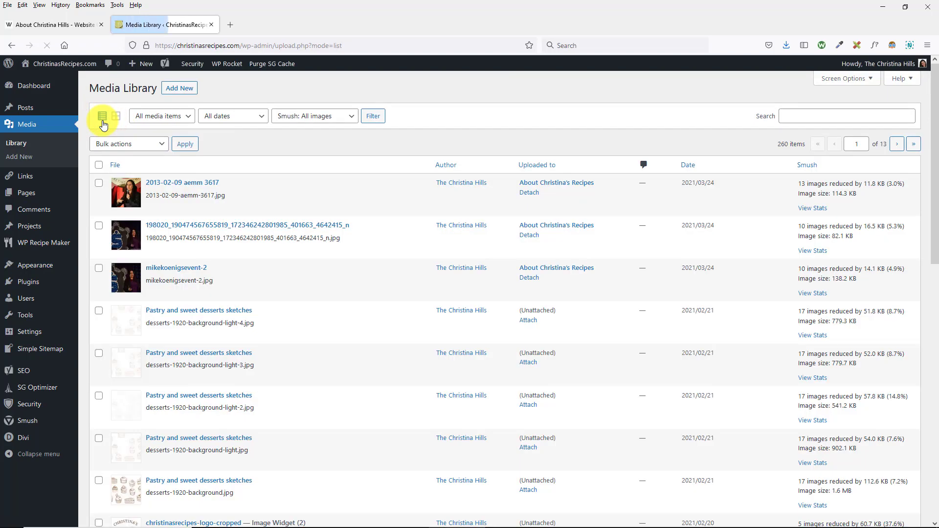
click(113, 120)
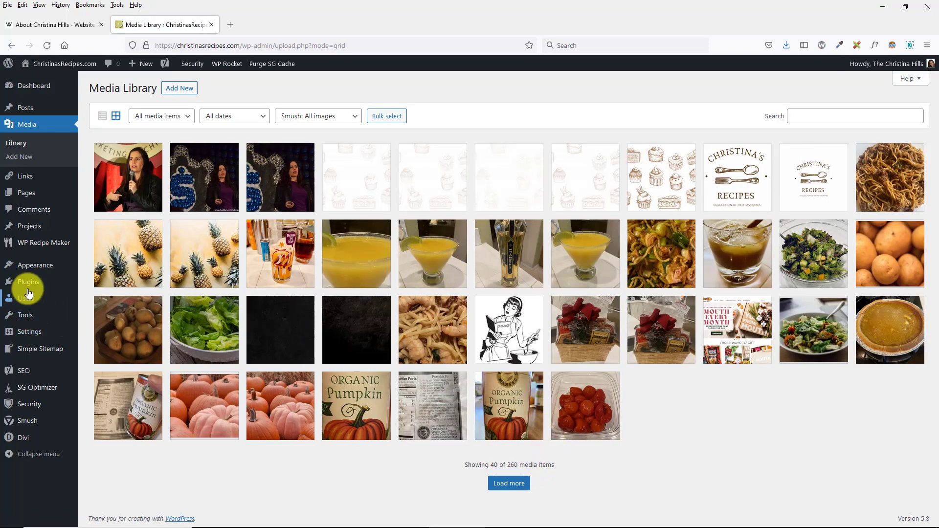
mouse_move(27, 288)
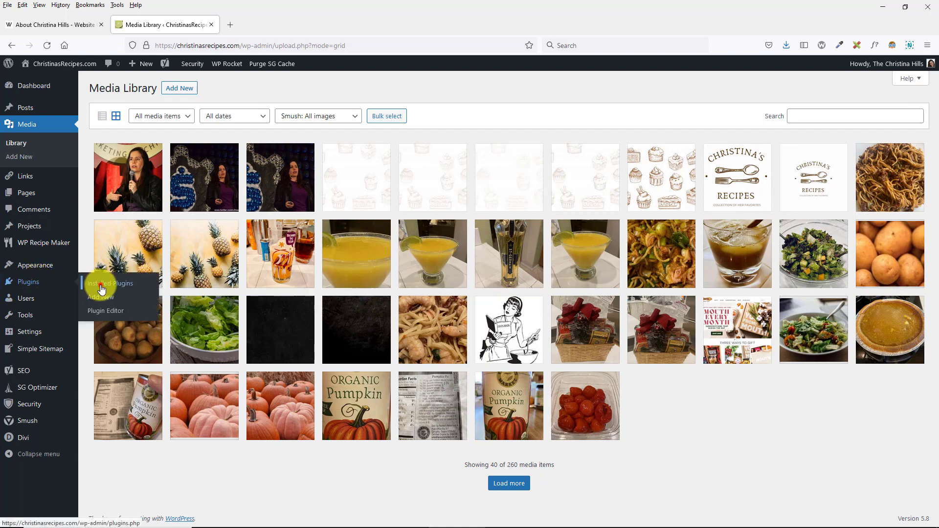
- View the Enhanced Media Library plugin's details from Installed Plugins, then close the details window
click(101, 285)
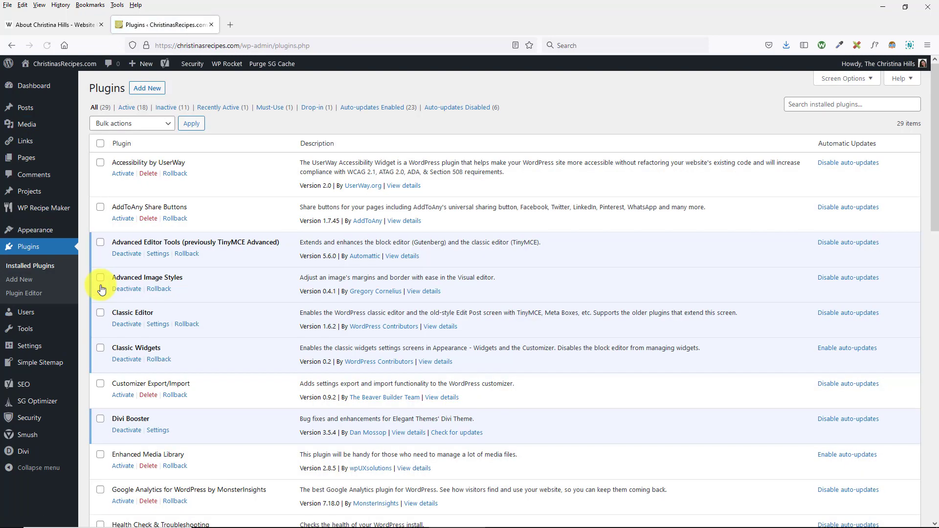
scroll(100, 287, down, 2)
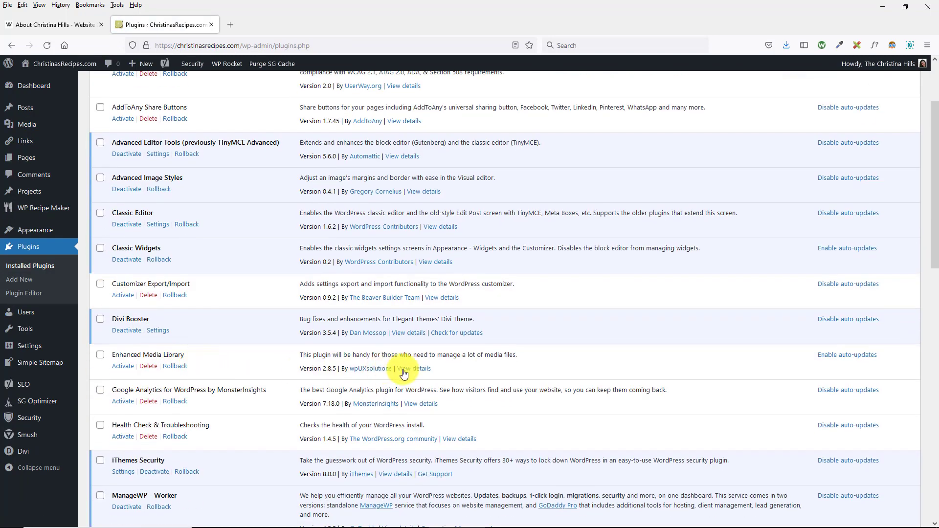
click(413, 371)
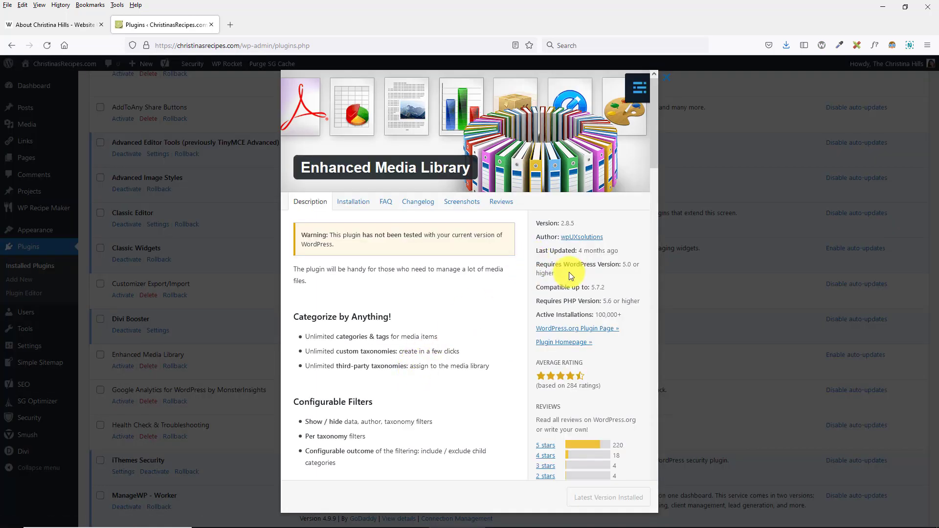
click(668, 82)
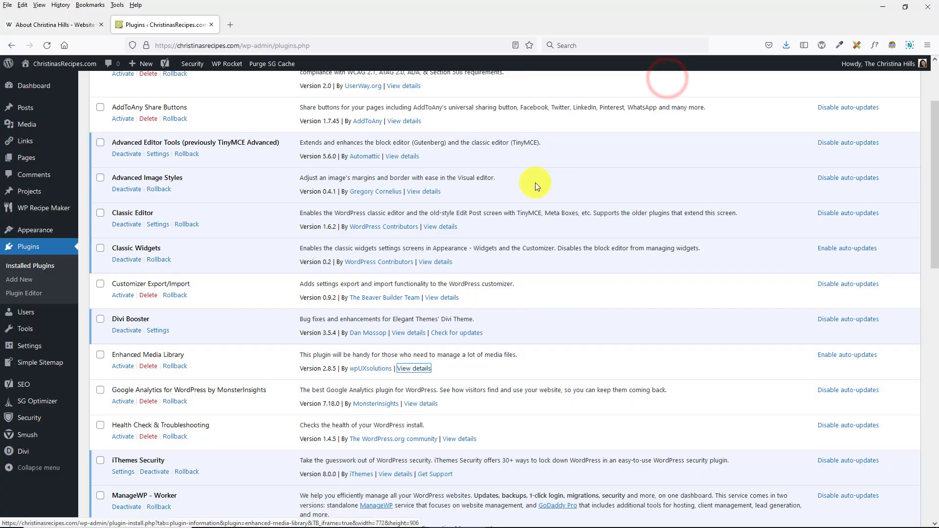
scroll(386, 295, up, 2)
- Reopen the Media Library grid, then move to the Website Creation Workshop About page tab
mouse_move(25, 124)
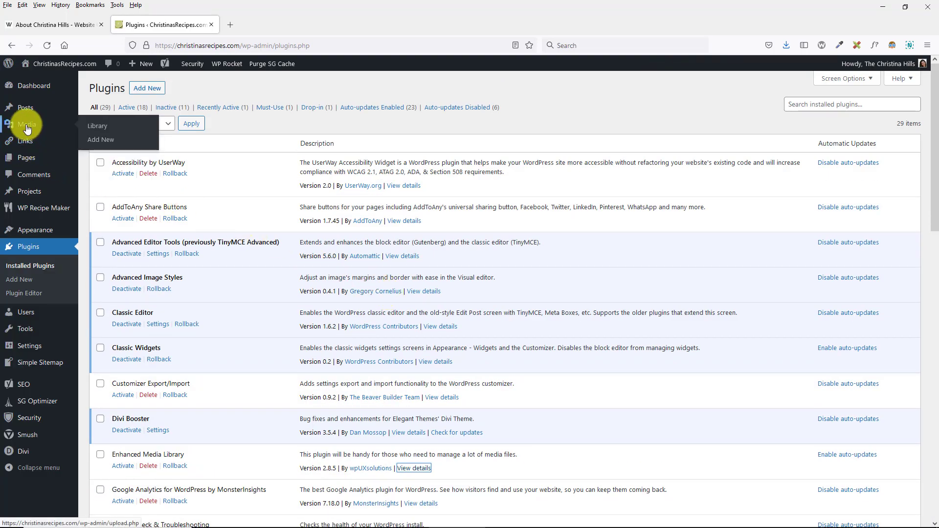
click(104, 125)
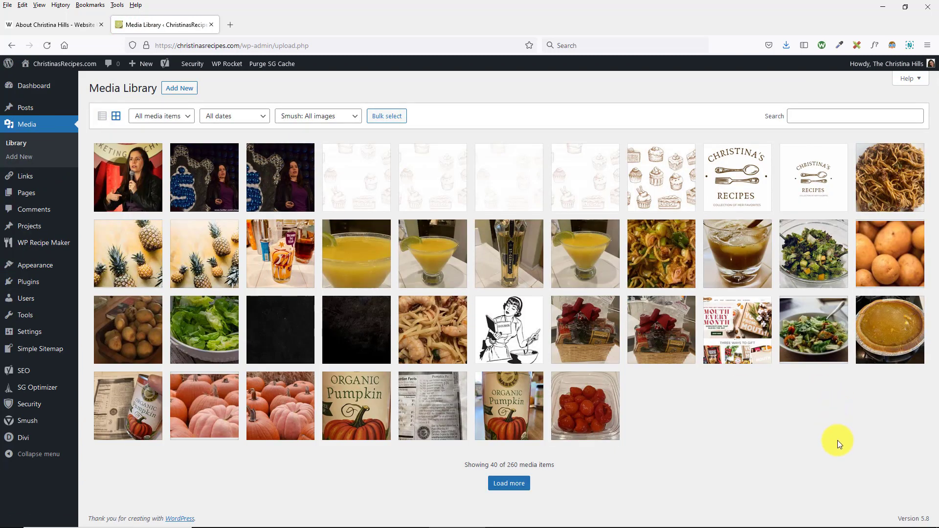
click(38, 27)
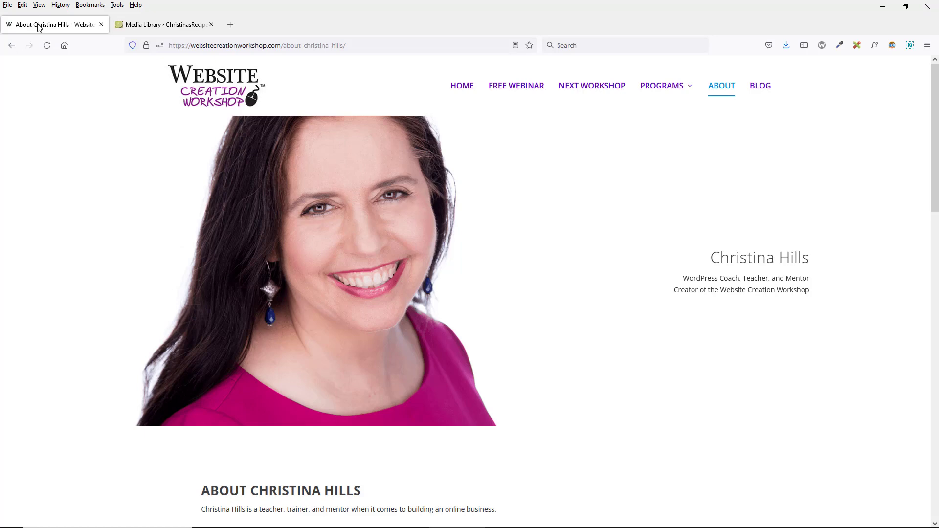